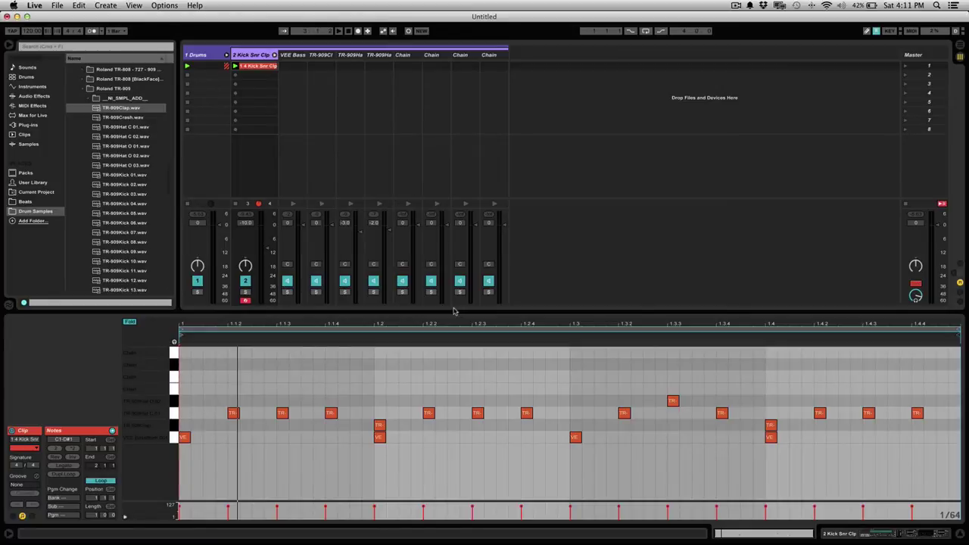
# Audition the drum clip, then show the Groove Pool and its Swing and Groove library folder.
pyautogui.press('space')
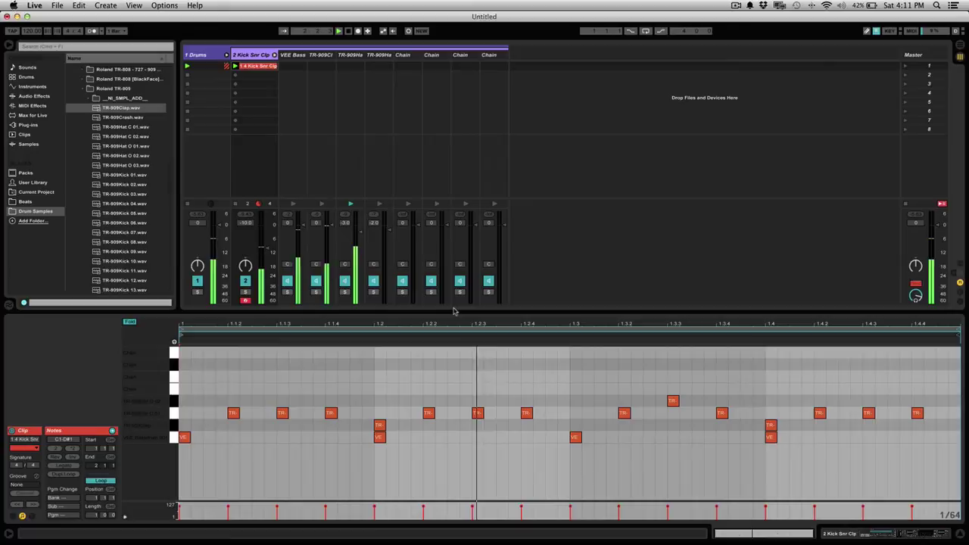
pyautogui.press('space')
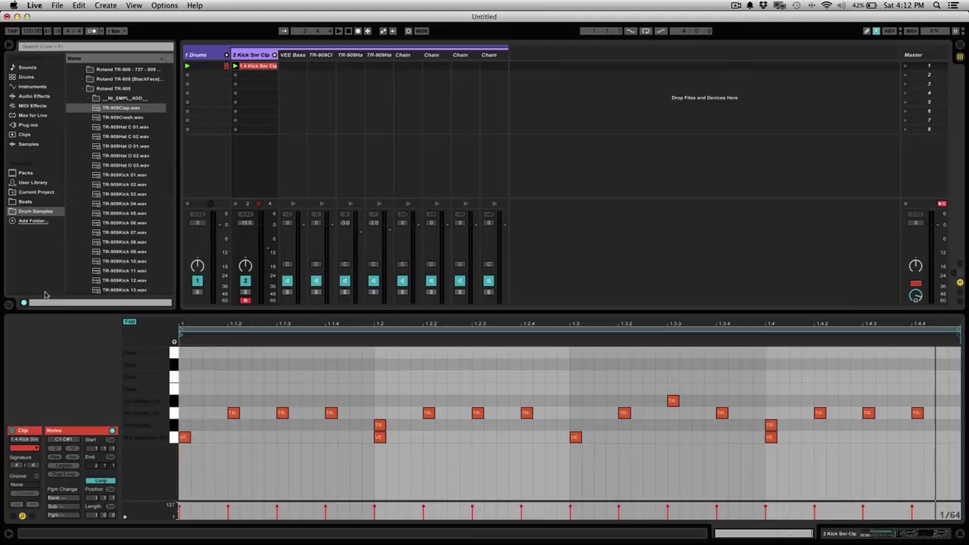
pyautogui.click(9, 306)
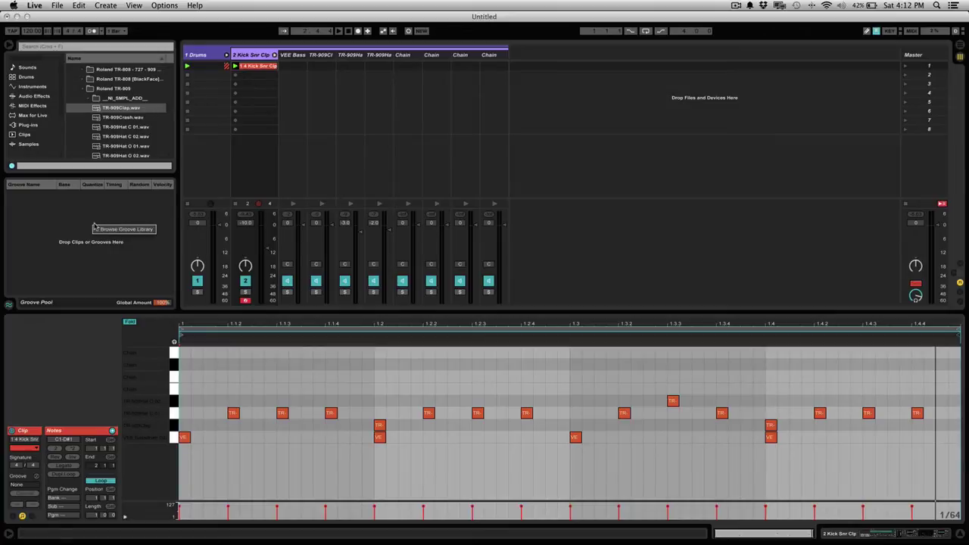
pyautogui.click(97, 230)
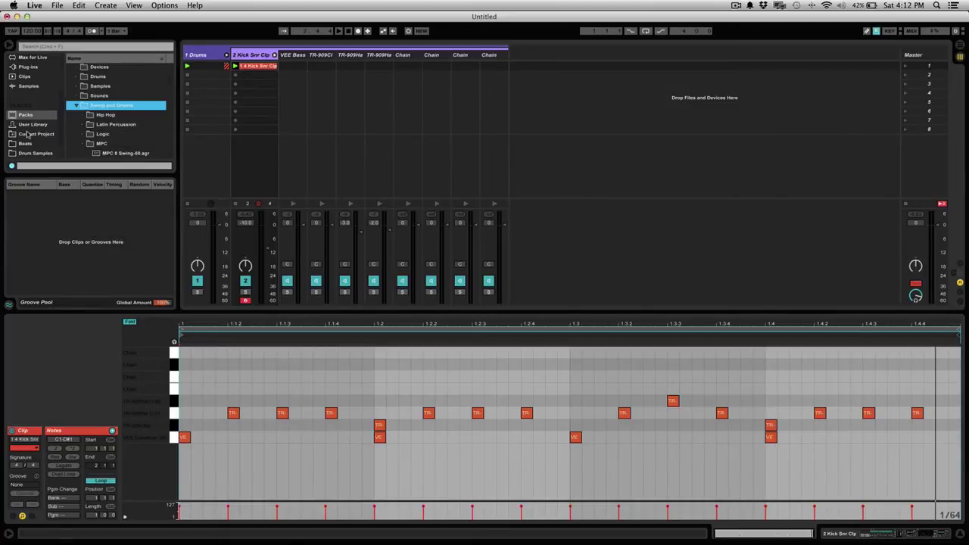
# Select and expand the MPC folder in the groove library browser.
pyautogui.scroll(-3, 119, 135)
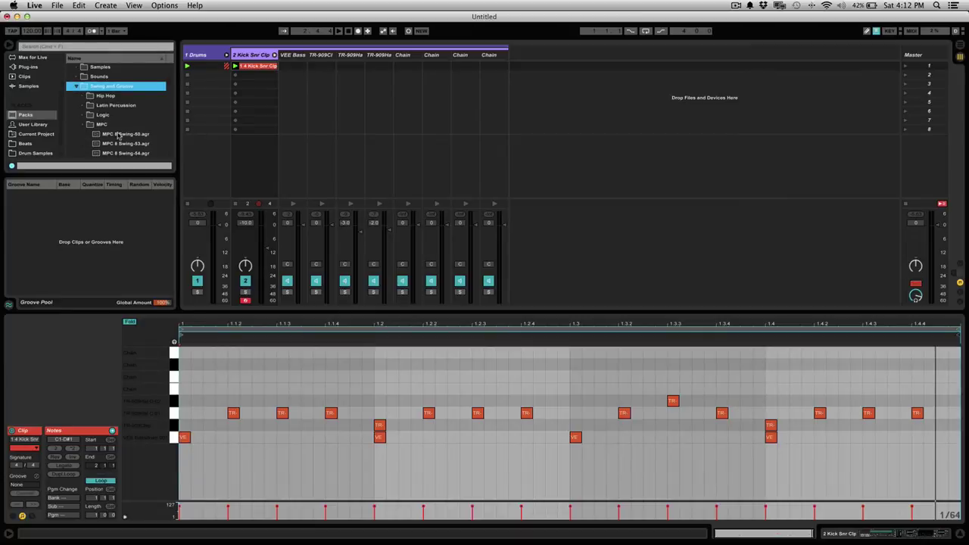
pyautogui.scroll(2, 119, 135)
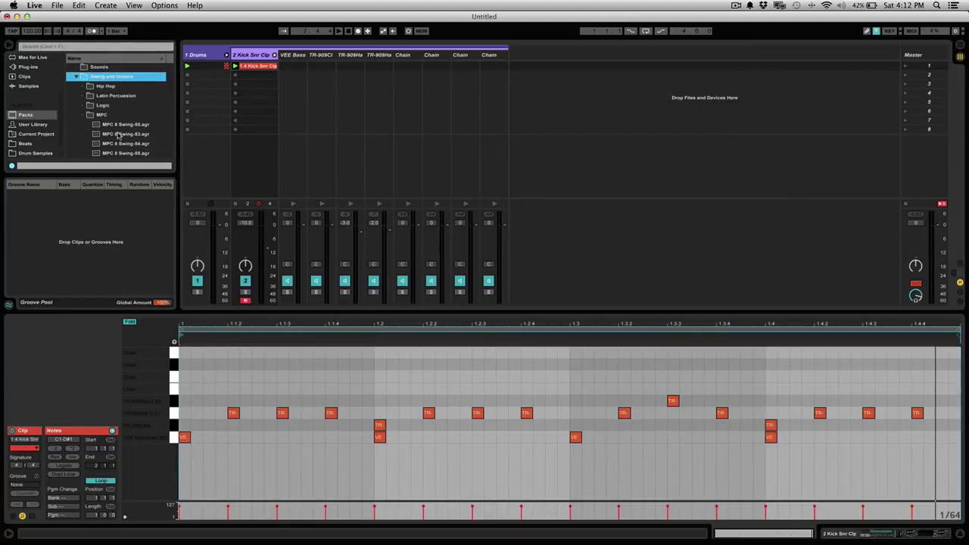
pyautogui.scroll(-1, 119, 134)
pyautogui.click(83, 116)
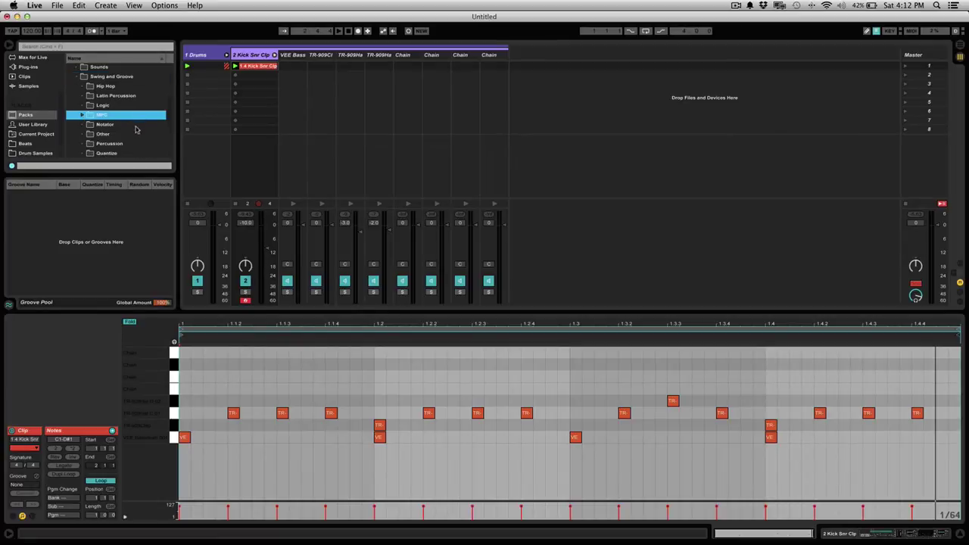
pyautogui.scroll(2, 133, 118)
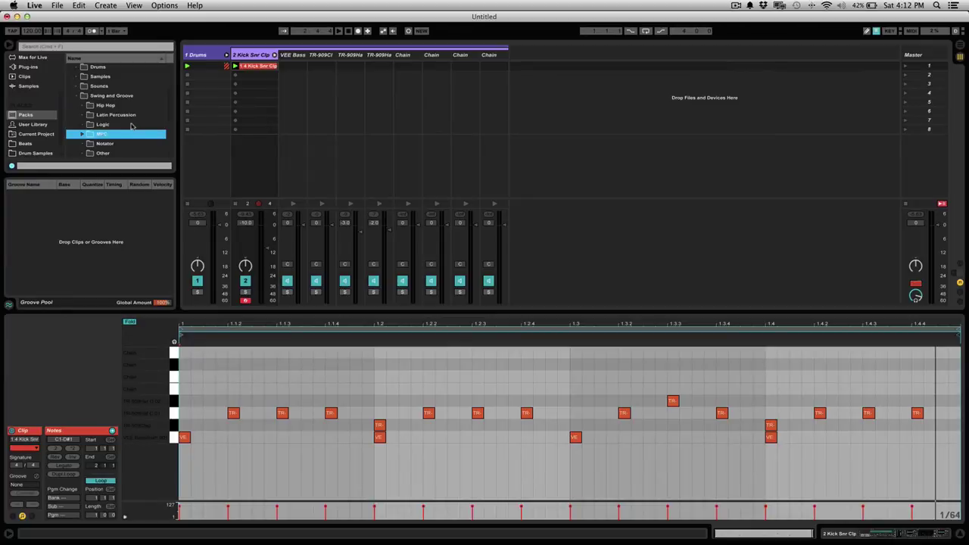
pyautogui.scroll(-3, 130, 127)
pyautogui.scroll(-2, 130, 128)
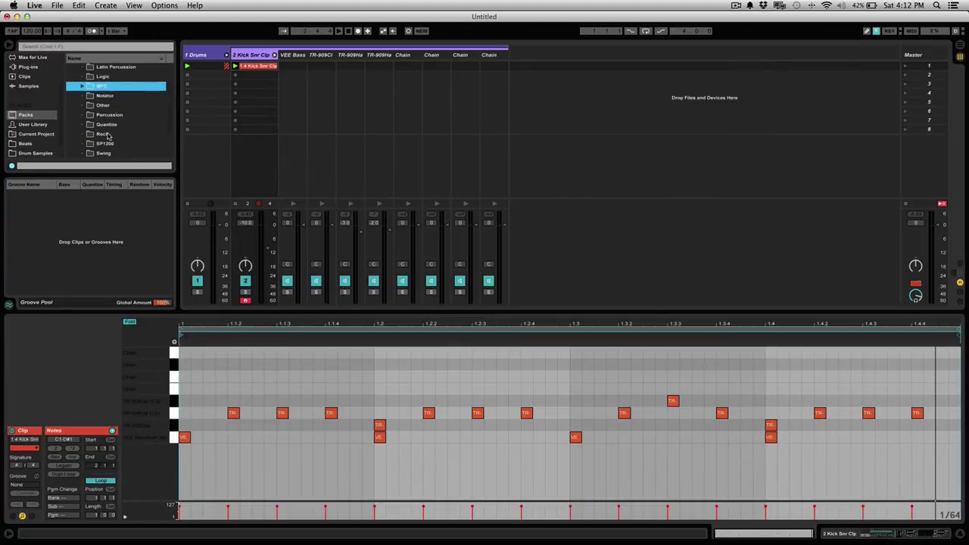
pyautogui.click(82, 85)
# Scroll past the MPC 8 grooves to the MPC 16 Swing-53 through Swing-60 files.
pyautogui.scroll(-5, 95, 114)
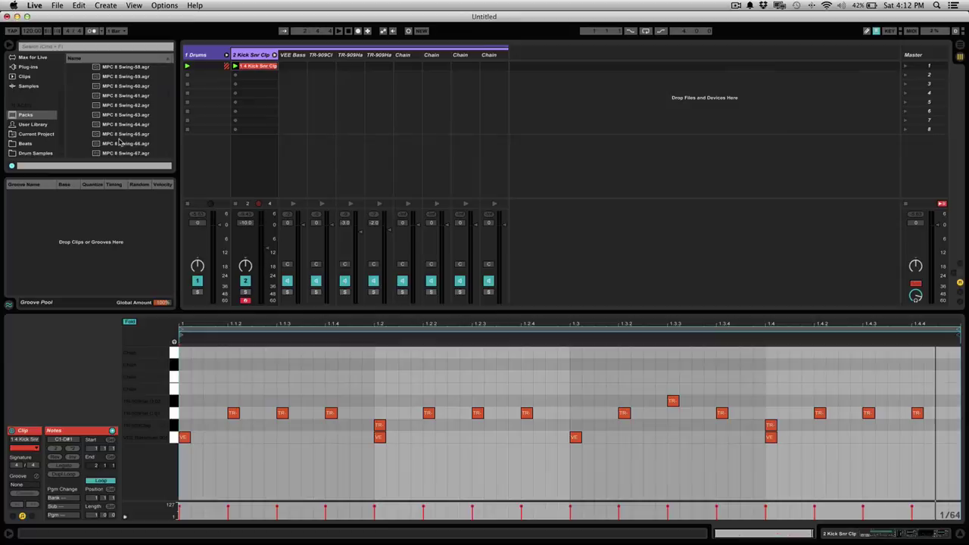
pyautogui.scroll(3, 122, 138)
pyautogui.scroll(2, 127, 128)
pyautogui.scroll(-2, 126, 129)
pyautogui.scroll(-3, 142, 120)
pyautogui.scroll(-2, 135, 125)
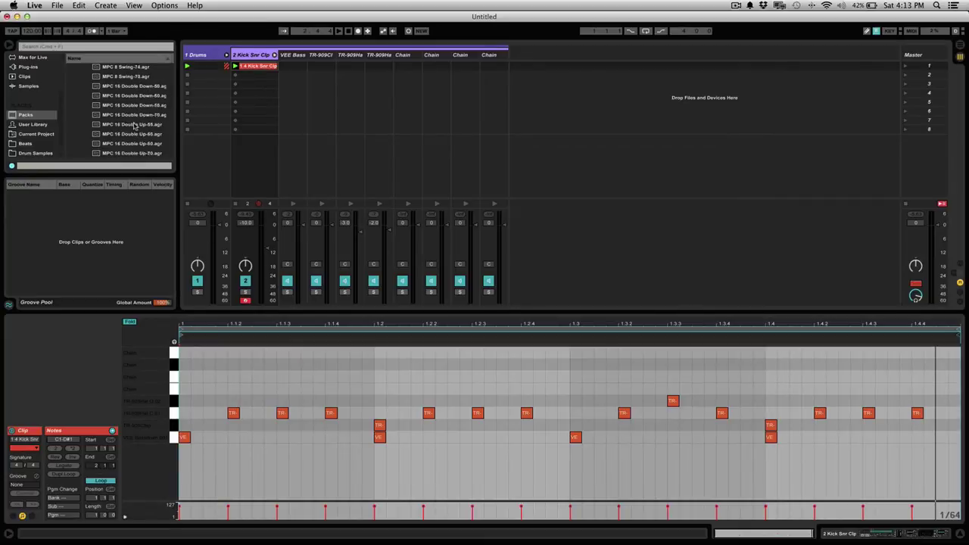
pyautogui.scroll(2, 135, 126)
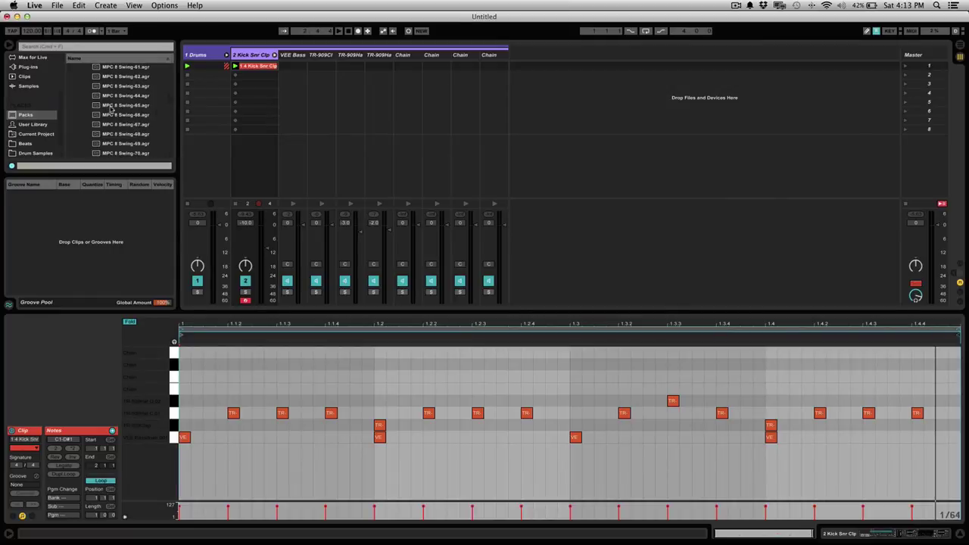
pyautogui.scroll(-10, 113, 121)
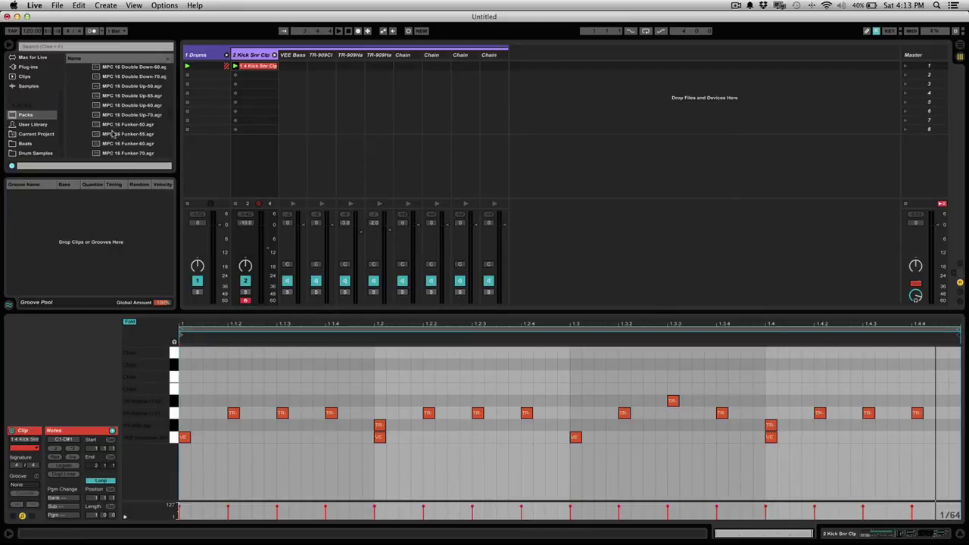
pyautogui.scroll(-5, 113, 134)
pyautogui.scroll(-3, 113, 135)
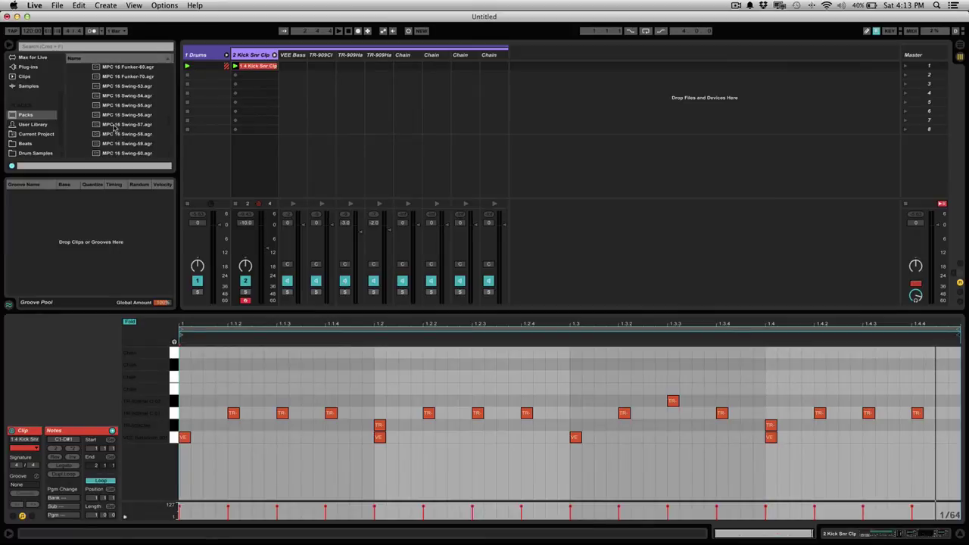
# Drag MPC 16 Swing-57.agr from the browser into the Groove Pool.
pyautogui.click(114, 125)
pyautogui.moveTo(113, 126); pyautogui.dragTo(98, 216)
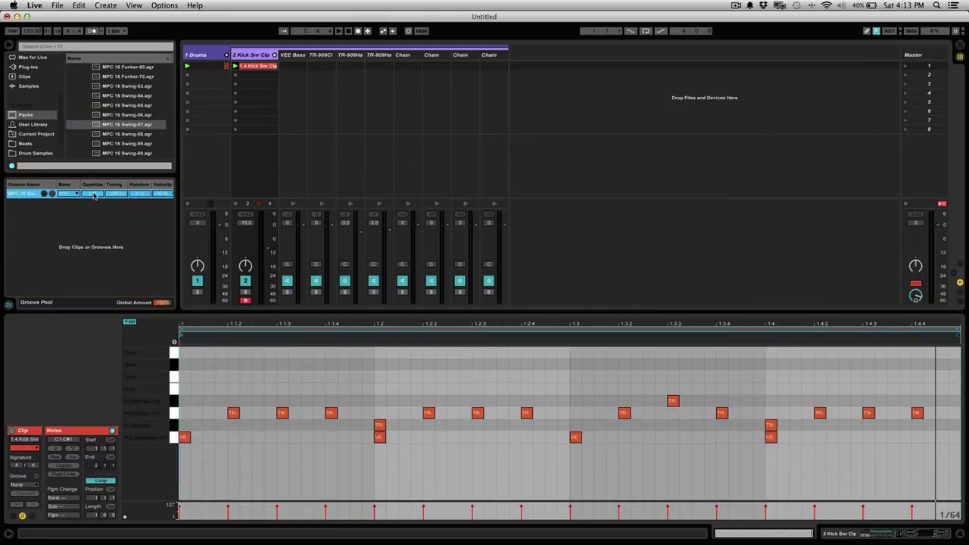
pyautogui.click(94, 196)
pyautogui.click(188, 349)
pyautogui.click(202, 324)
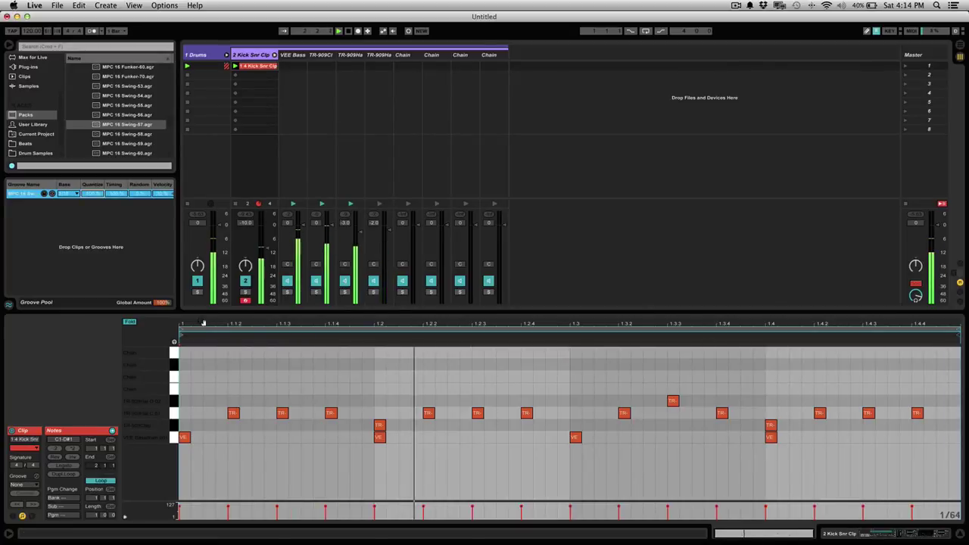
pyautogui.press('space')
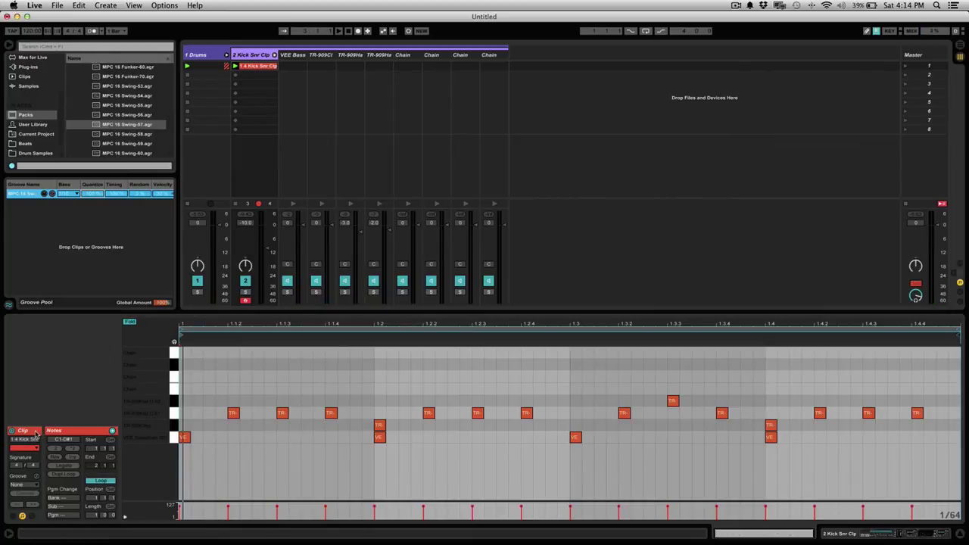
# Assign MPC 16 Swing-57 as the Kick Snr clip's groove and audition it.
pyautogui.click(22, 484)
pyautogui.click(40, 501)
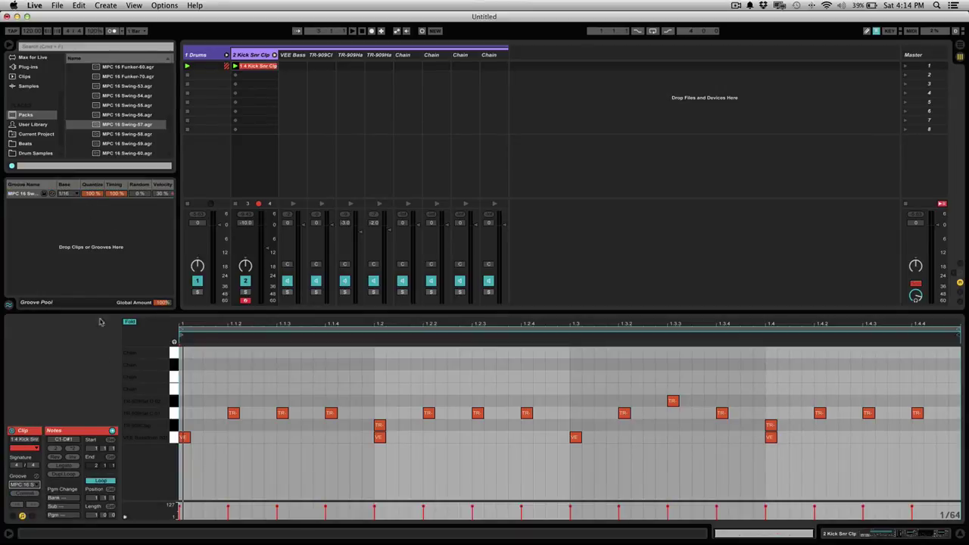
pyautogui.press('space')
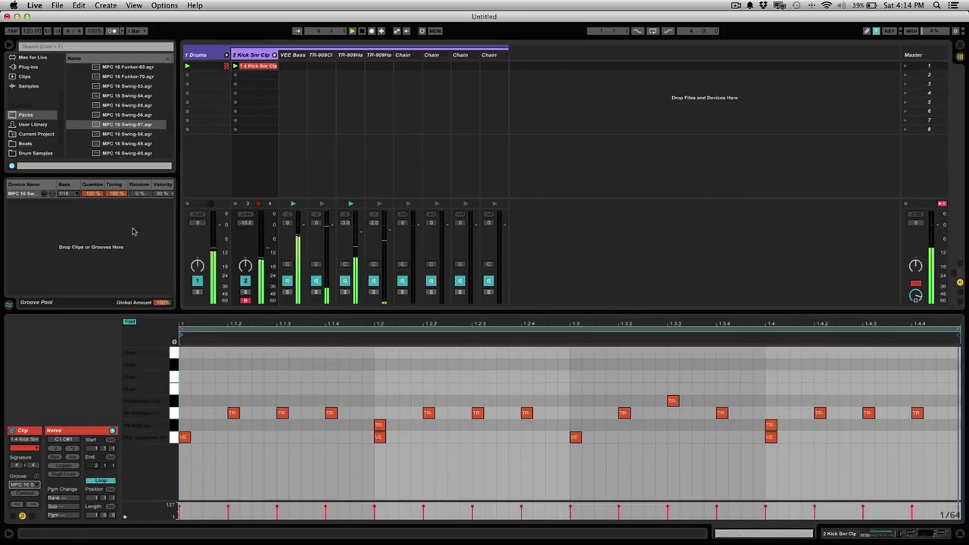
pyautogui.press('space')
pyautogui.scroll(-2, 126, 147)
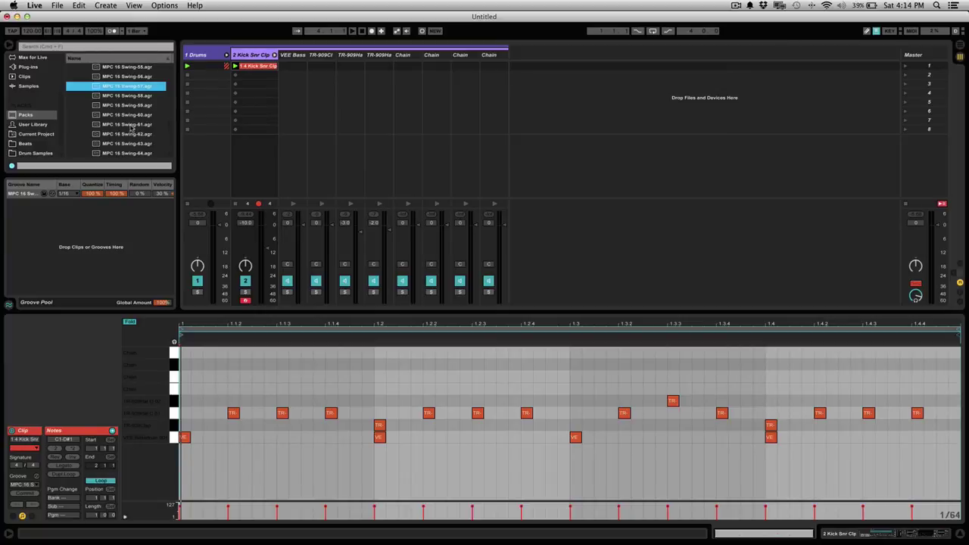
# Add MPC 16 Swing-61 to the Groove Pool, assign it to the Kick Snr clip, and audition it.
pyautogui.moveTo(130, 127); pyautogui.dragTo(112, 226)
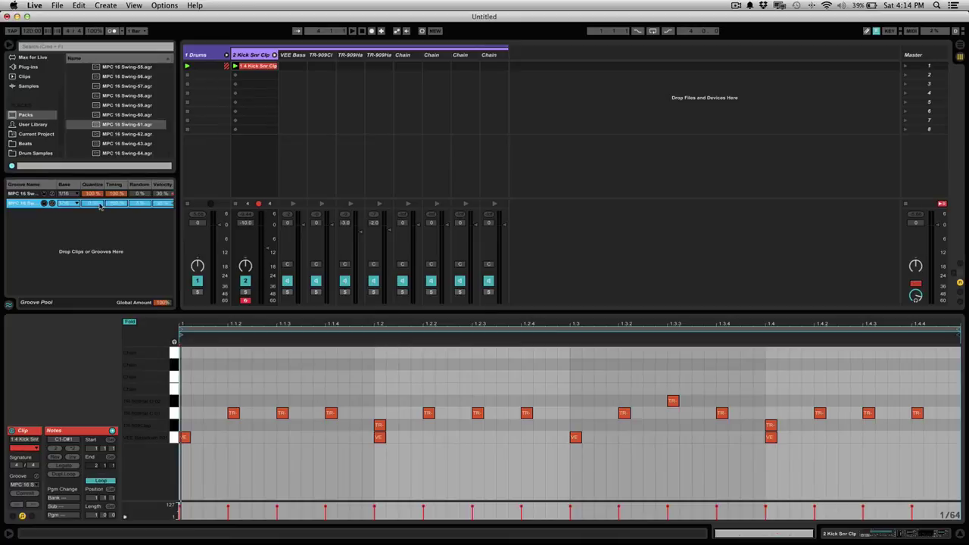
pyautogui.click(30, 485)
pyautogui.click(39, 512)
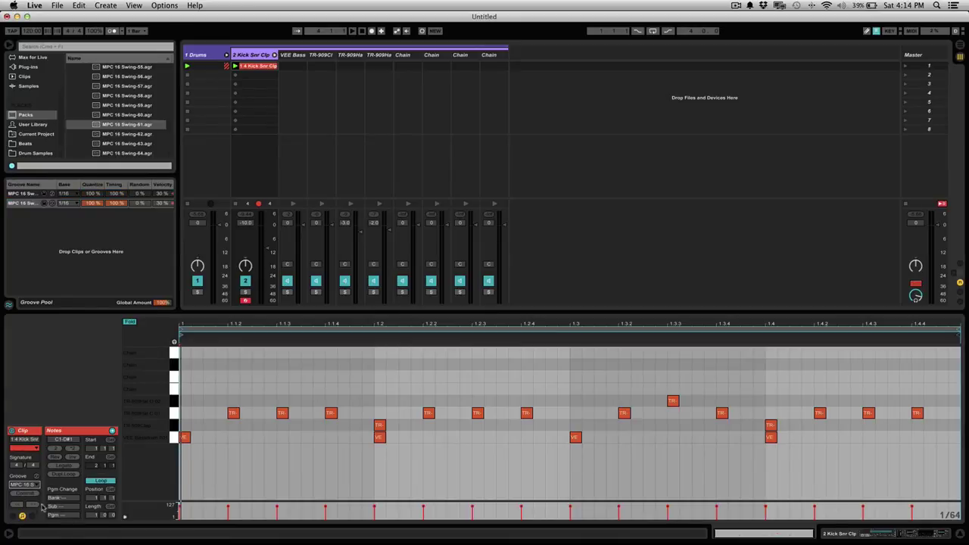
pyautogui.press('space')
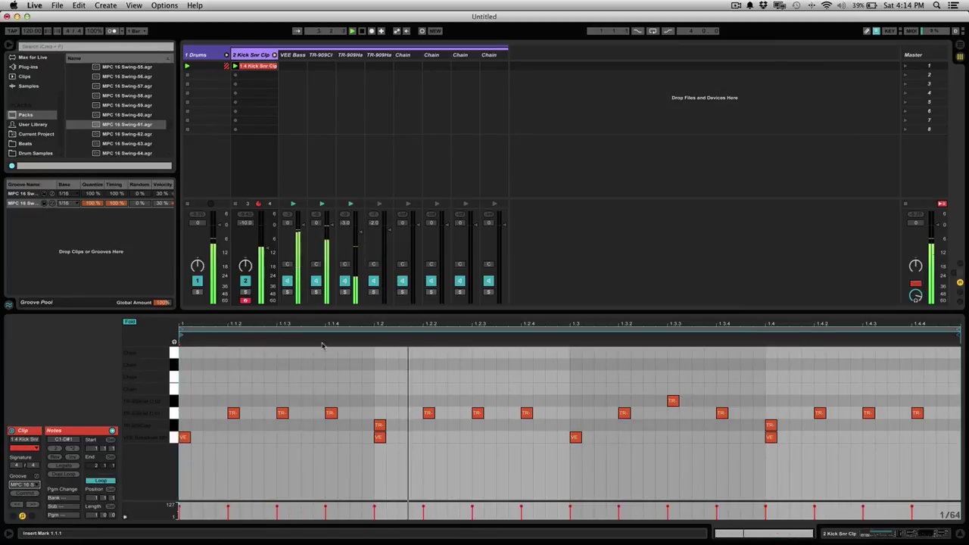
pyautogui.press('space')
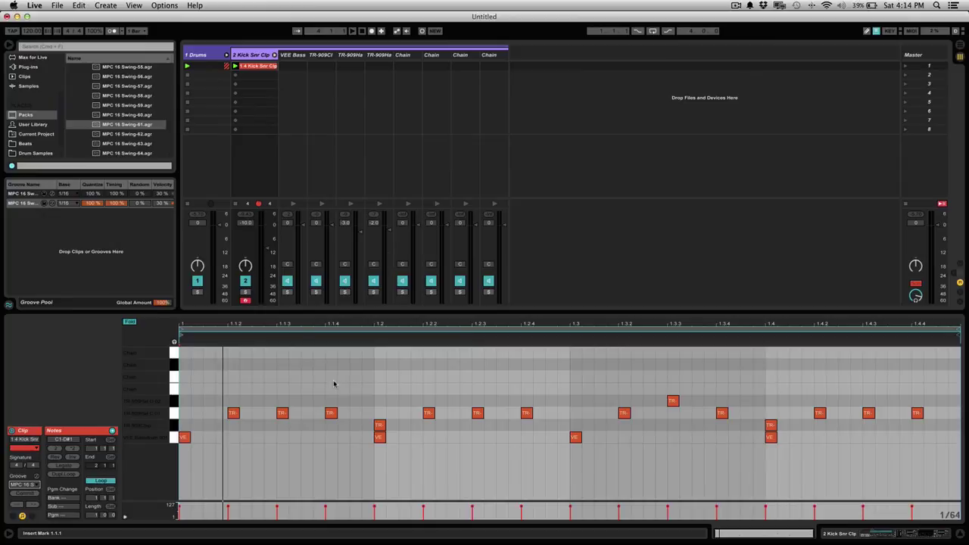
pyautogui.click(34, 484)
pyautogui.click(35, 494)
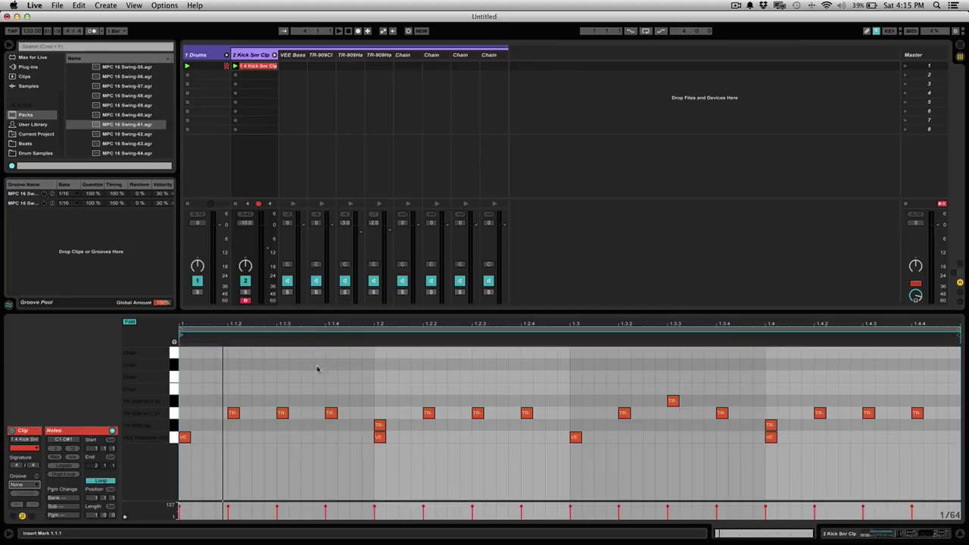
pyautogui.press('space')
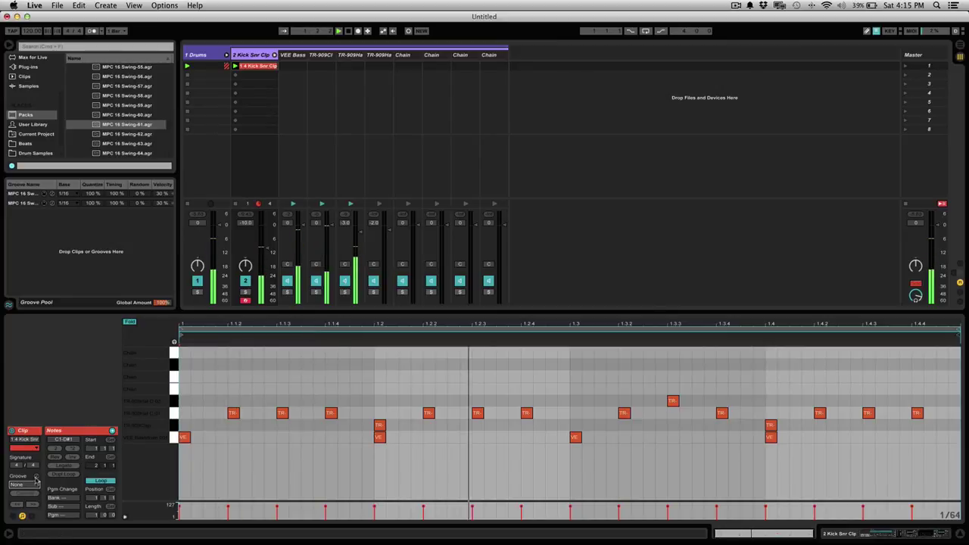
pyautogui.click(27, 486)
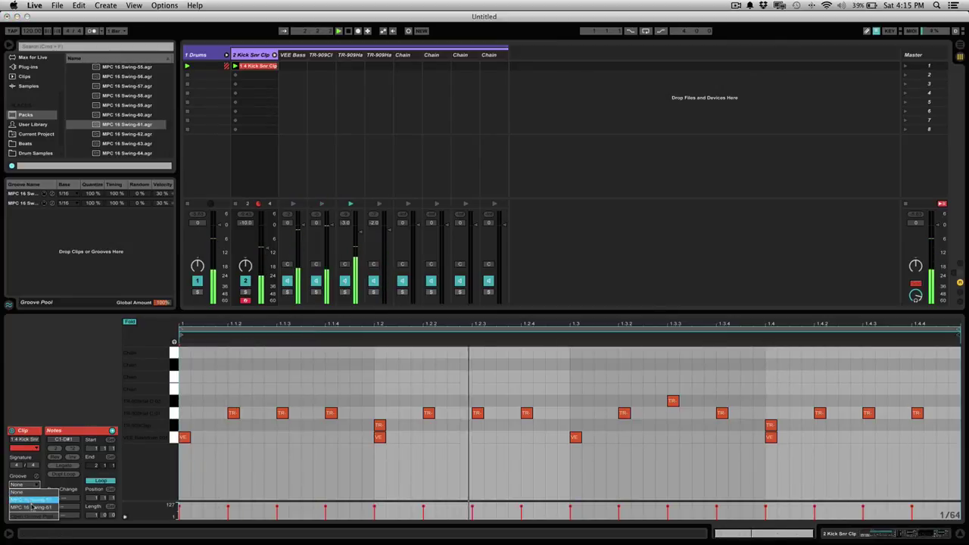
pyautogui.click(36, 509)
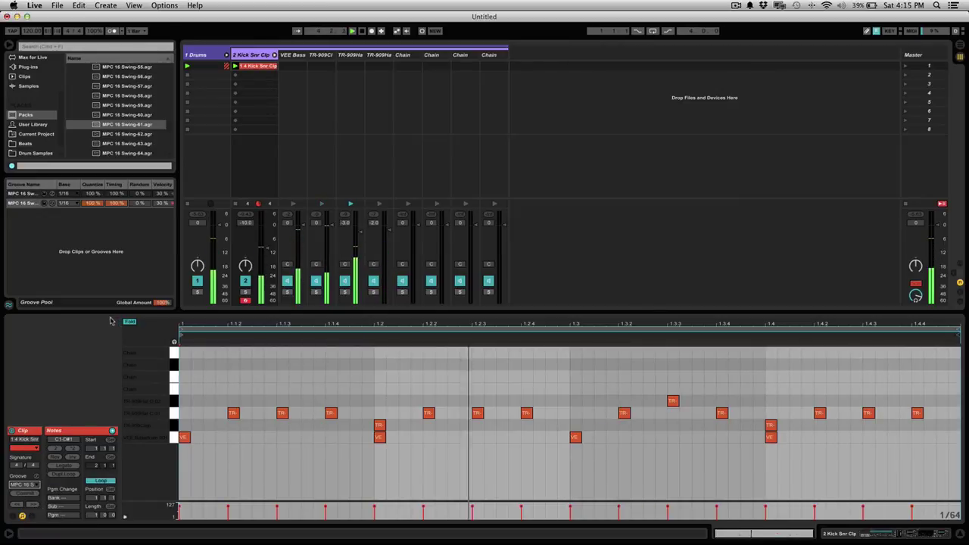
pyautogui.press('space')
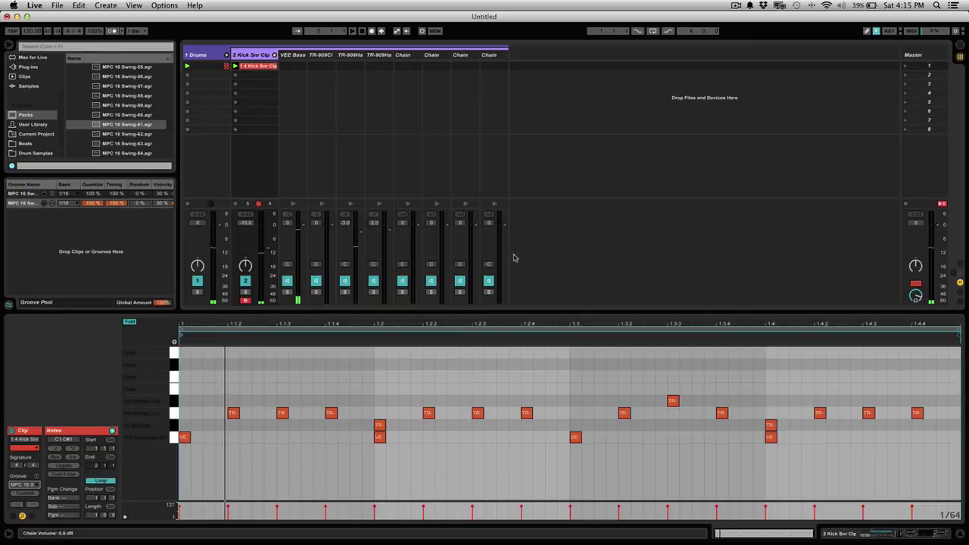